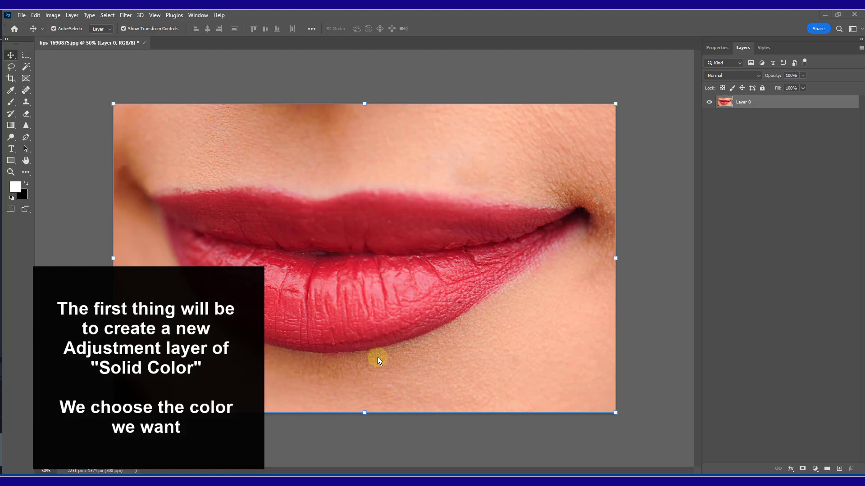
# Add a purple Solid Color fill layer above the lips photo.
pyautogui.click(814, 468)
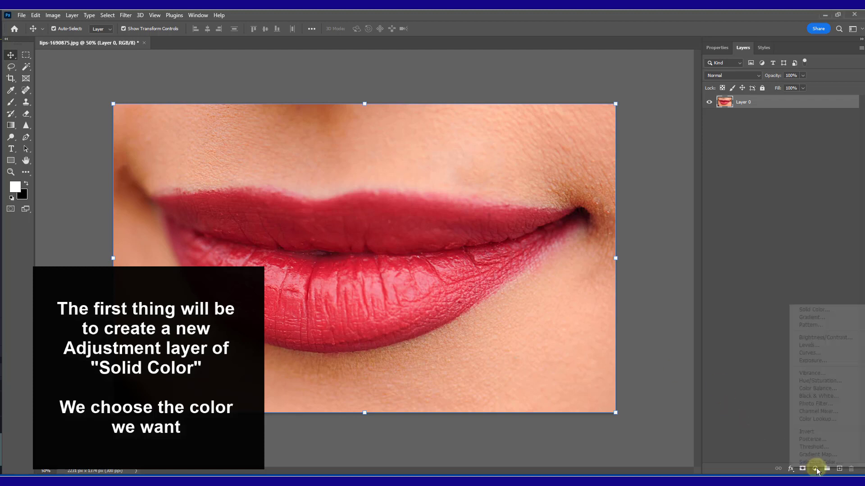
pyautogui.click(813, 310)
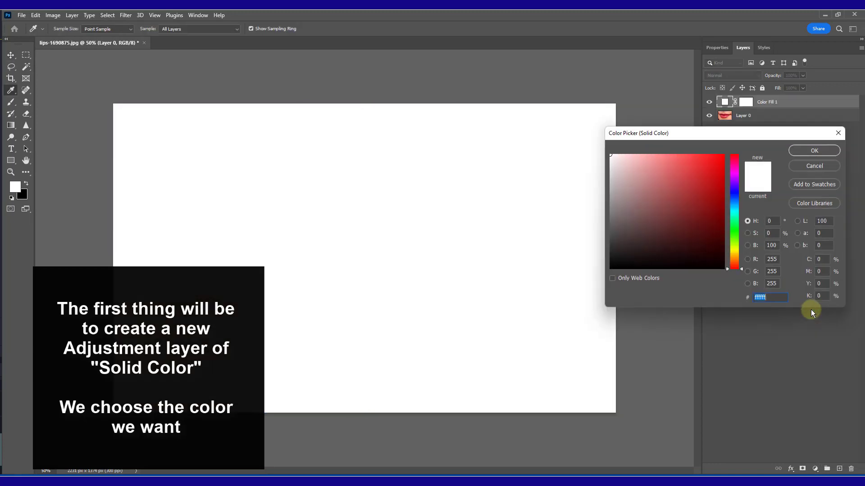
pyautogui.moveTo(724, 174); pyautogui.dragTo(717, 161)
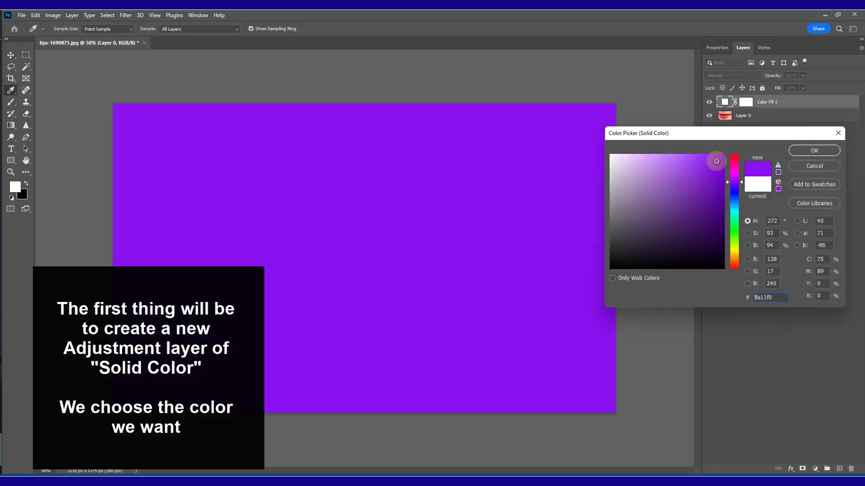
pyautogui.click(802, 148)
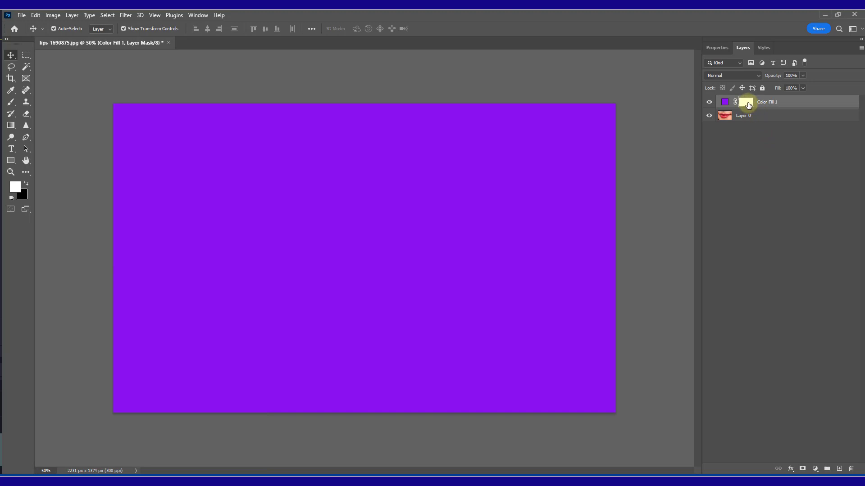
# Fill the Color Fill 1 layer mask with black so the purple is hidden.
pyautogui.keyDown('alt'); pyautogui.click(748, 105); pyautogui.keyUp('alt')
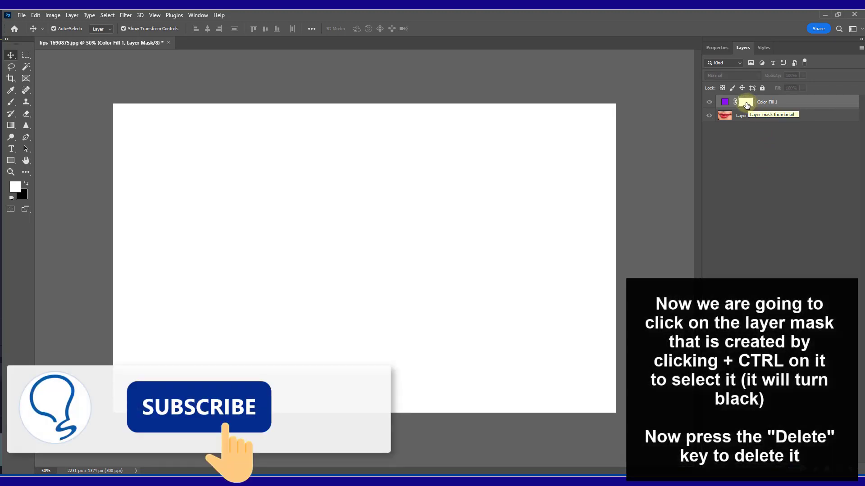
pyautogui.keyDown('alt'); pyautogui.click(746, 105); pyautogui.keyUp('alt')
pyautogui.keyDown('alt'); pyautogui.click(747, 105); pyautogui.keyUp('alt')
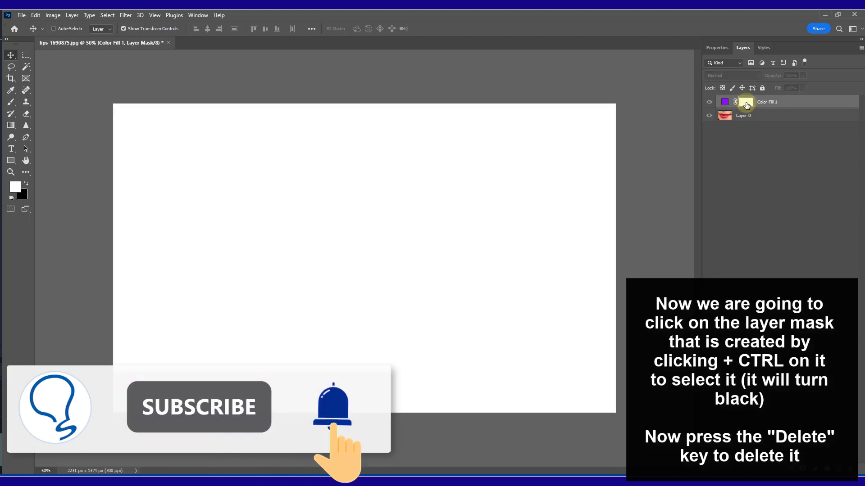
pyautogui.keyDown('ctrl'); pyautogui.click(749, 105); pyautogui.keyUp('ctrl')
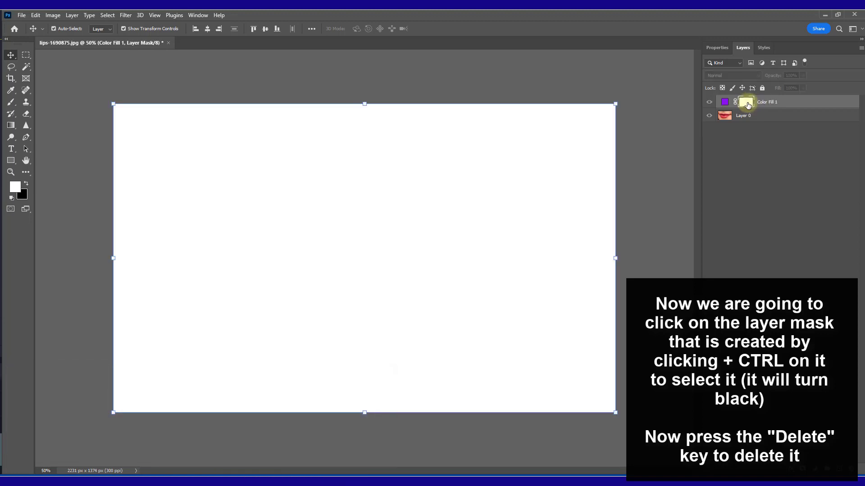
pyautogui.press('Delete')
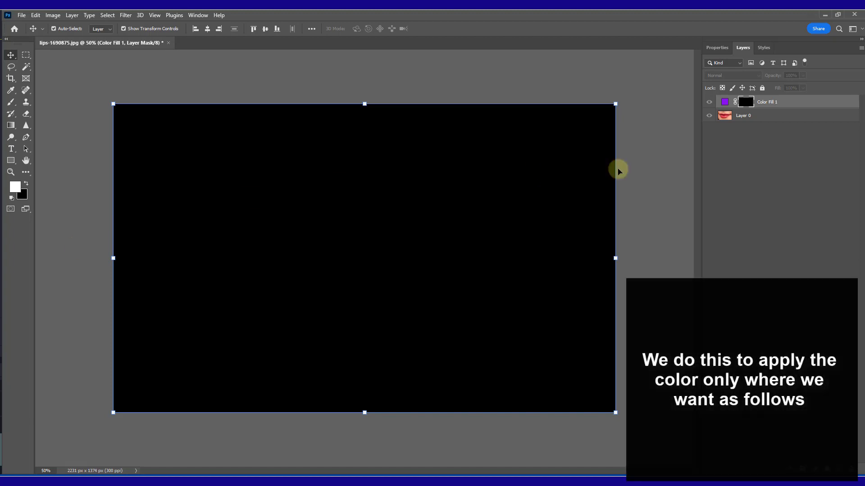
pyautogui.keyDown('alt'); pyautogui.click(745, 101); pyautogui.keyUp('alt')
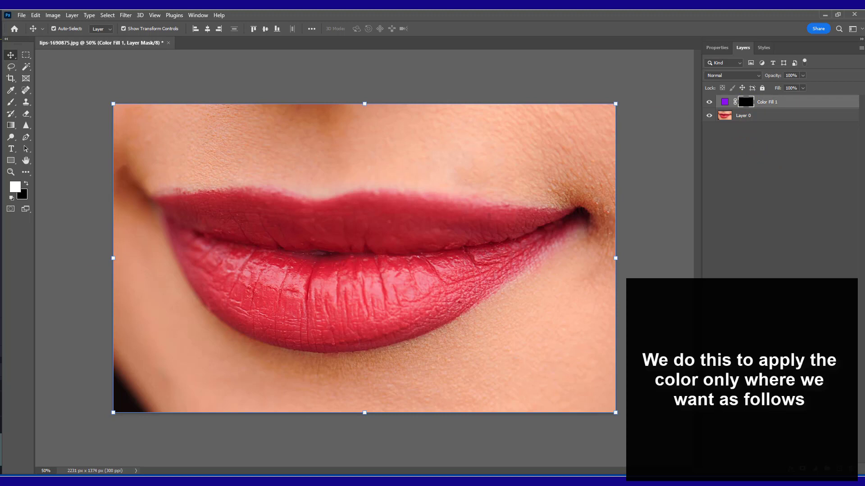
# With a white brush and no selection, paint purple along the upper lip's top edge.
pyautogui.click(10, 102)
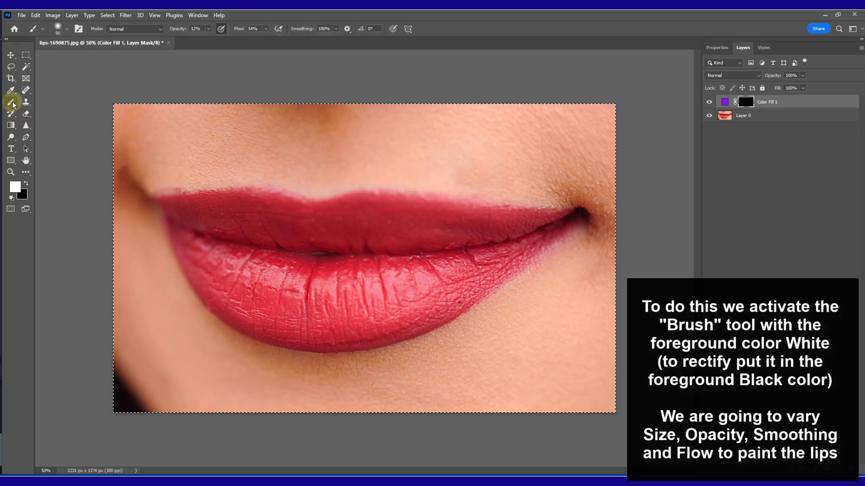
pyautogui.hotkey('ctrl', 'd')
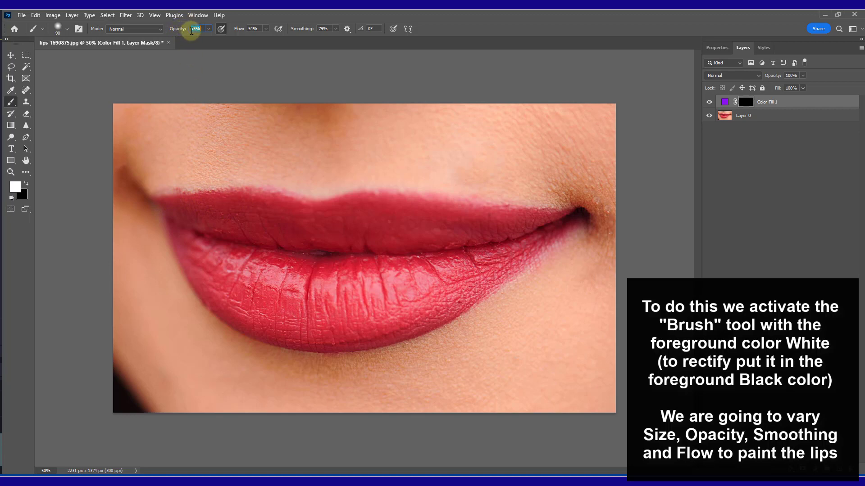
pyautogui.rightClick(286, 209)
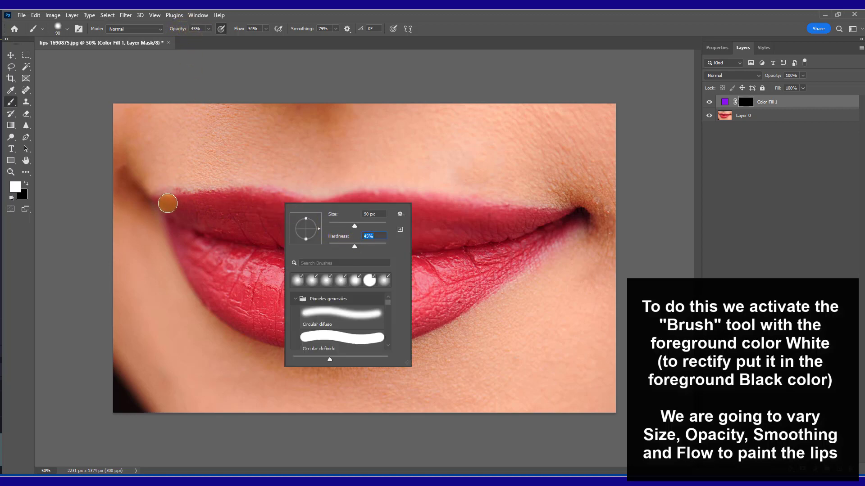
pyautogui.moveTo(167, 204); pyautogui.dragTo(189, 202)
pyautogui.moveTo(260, 198); pyautogui.dragTo(568, 213)
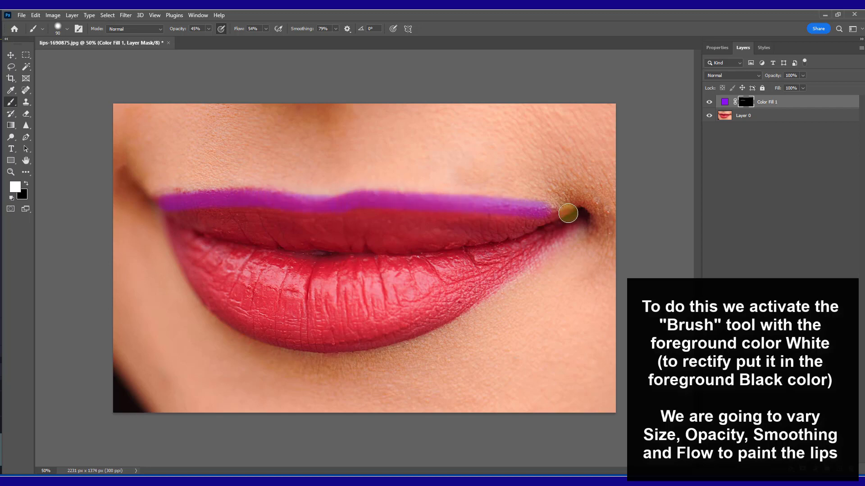
# Undo the stray stroke and repaint purple along the upper and lower lip edges.
pyautogui.hotkey('ctrl', 'z')
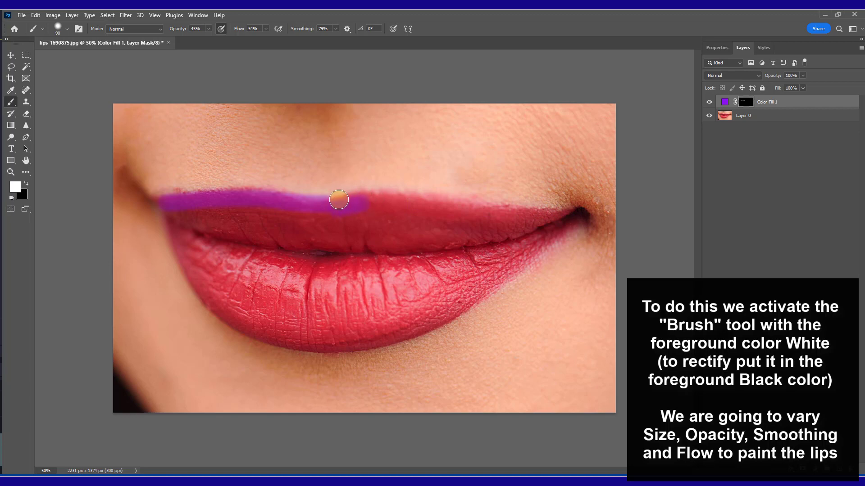
pyautogui.moveTo(375, 195)
pyautogui.mouseDown()
pyautogui.moveTo(573, 219)
pyautogui.moveTo(545, 243)
pyautogui.mouseUp()
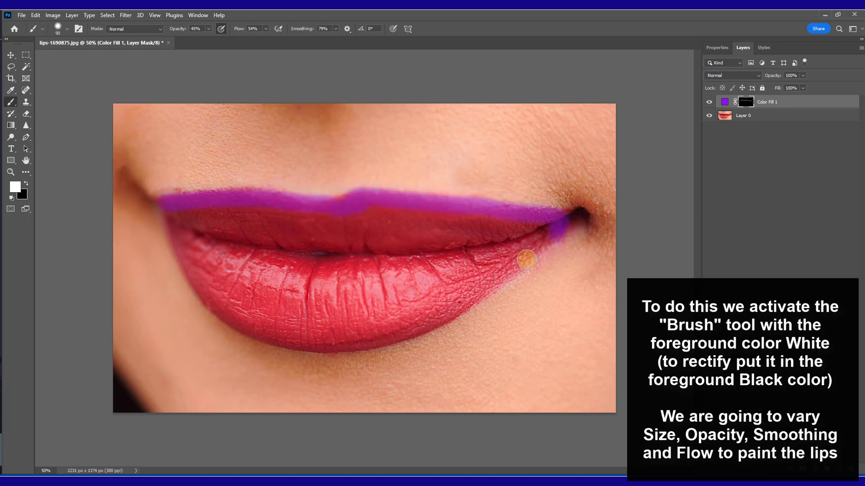
pyautogui.moveTo(457, 289)
pyautogui.mouseDown()
pyautogui.moveTo(492, 248)
pyautogui.moveTo(528, 229)
pyautogui.mouseUp()
# Enlarge the brush to 174 px and paint purple over both lips.
pyautogui.rightClick(531, 231)
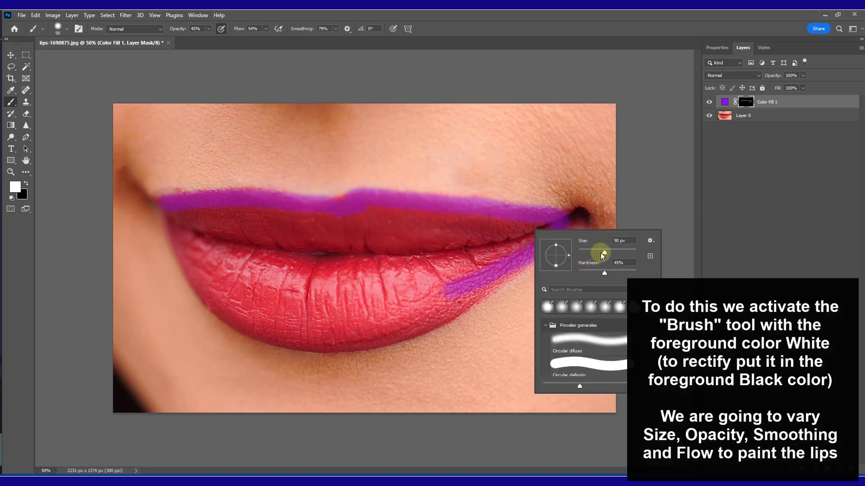
pyautogui.moveTo(600, 253); pyautogui.dragTo(618, 249)
pyautogui.click(504, 235)
pyautogui.moveTo(505, 234); pyautogui.dragTo(459, 235)
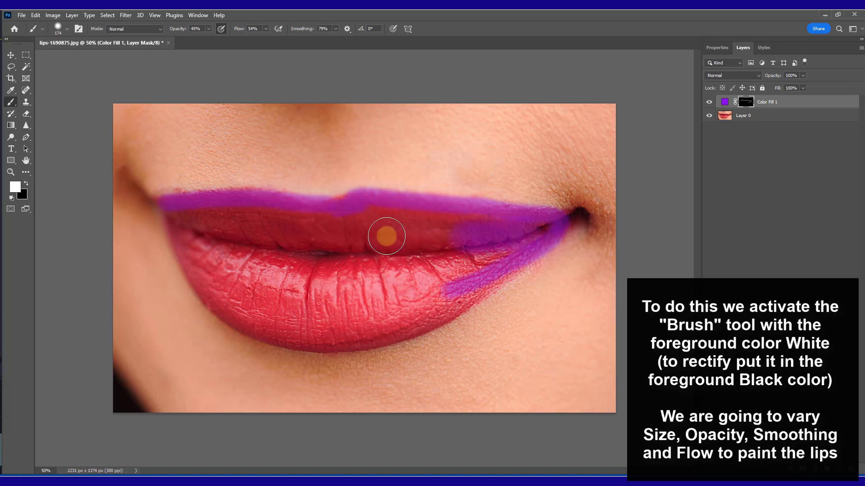
pyautogui.moveTo(386, 236)
pyautogui.mouseDown()
pyautogui.moveTo(420, 222)
pyautogui.moveTo(488, 224)
pyautogui.moveTo(377, 217)
pyautogui.mouseUp()
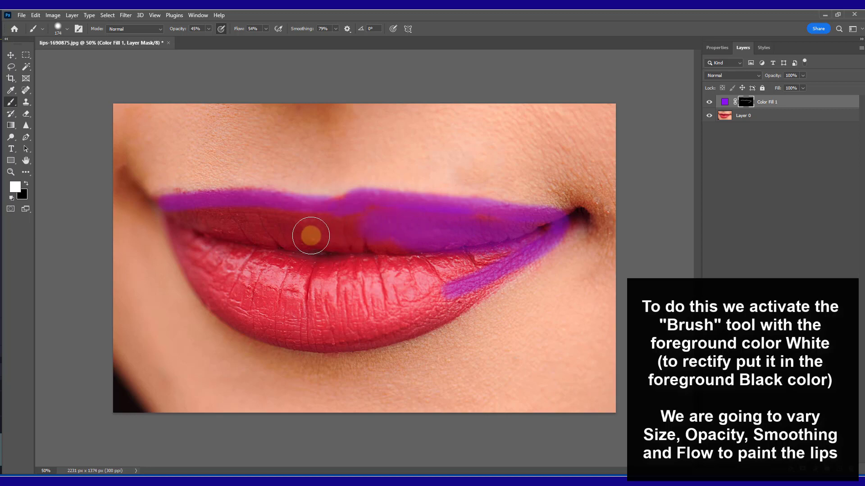
pyautogui.moveTo(311, 236)
pyautogui.mouseDown()
pyautogui.moveTo(209, 218)
pyautogui.moveTo(175, 224)
pyautogui.mouseUp()
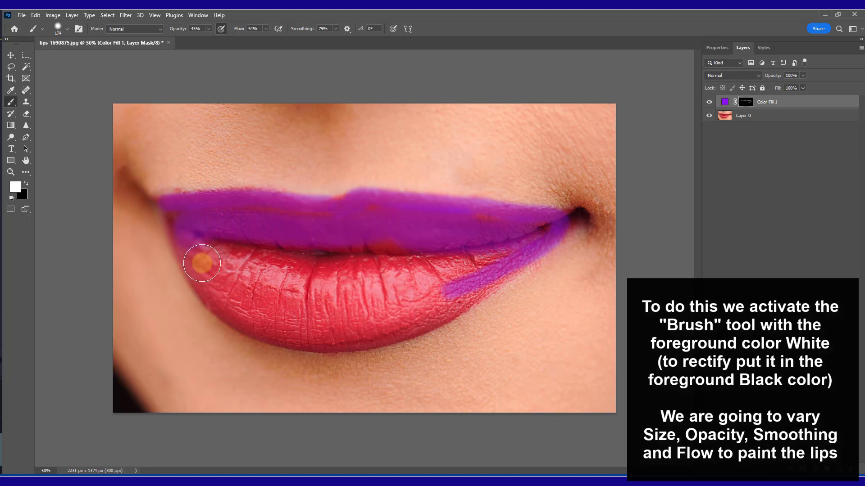
pyautogui.moveTo(201, 263)
pyautogui.mouseDown()
pyautogui.moveTo(231, 303)
pyautogui.moveTo(274, 328)
pyautogui.moveTo(332, 339)
pyautogui.moveTo(420, 324)
pyautogui.moveTo(455, 304)
pyautogui.moveTo(503, 266)
pyautogui.moveTo(488, 245)
pyautogui.mouseUp()
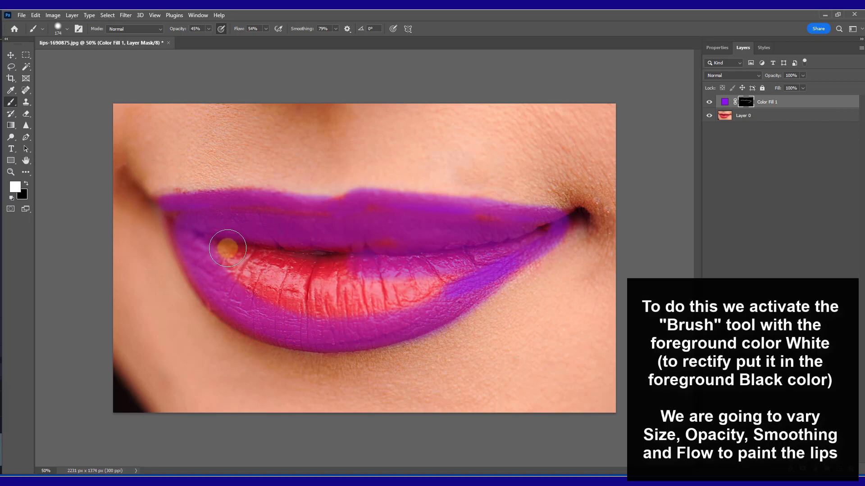
pyautogui.moveTo(227, 248)
pyautogui.mouseDown()
pyautogui.moveTo(198, 232)
pyautogui.moveTo(341, 307)
pyautogui.moveTo(469, 261)
pyautogui.moveTo(305, 312)
pyautogui.moveTo(208, 249)
pyautogui.moveTo(329, 320)
pyautogui.moveTo(455, 282)
pyautogui.moveTo(387, 297)
pyautogui.moveTo(324, 238)
pyautogui.moveTo(401, 228)
pyautogui.moveTo(342, 215)
pyautogui.moveTo(236, 218)
pyautogui.moveTo(185, 247)
pyautogui.moveTo(173, 223)
pyautogui.mouseUp()
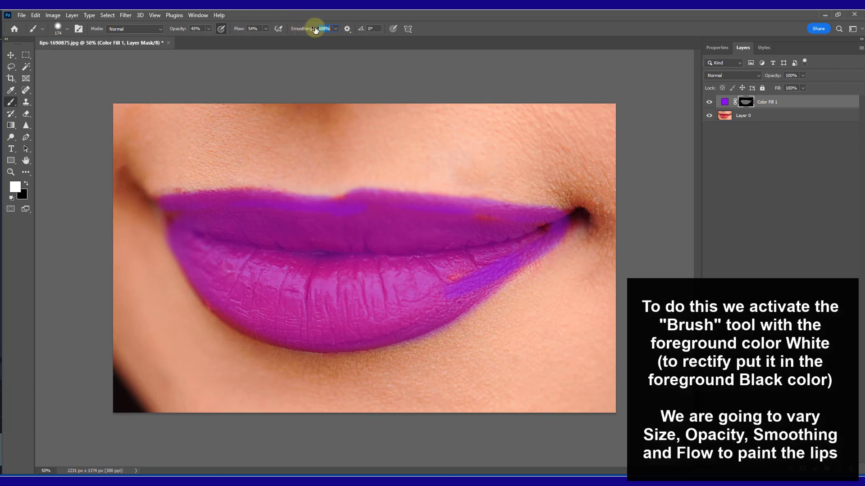
# Even out the upper lip, extend purple up the lower lip's left edge, then switch to black.
pyautogui.rightClick(354, 236)
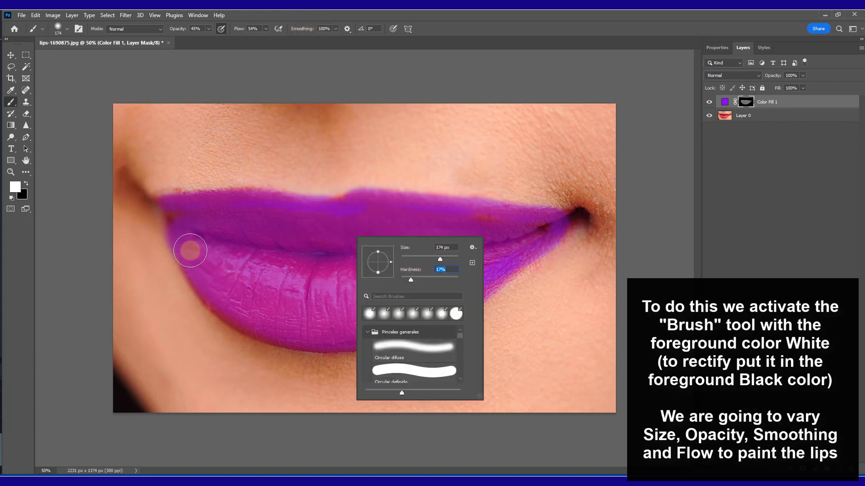
pyautogui.click(178, 219)
pyautogui.moveTo(346, 208); pyautogui.dragTo(168, 206)
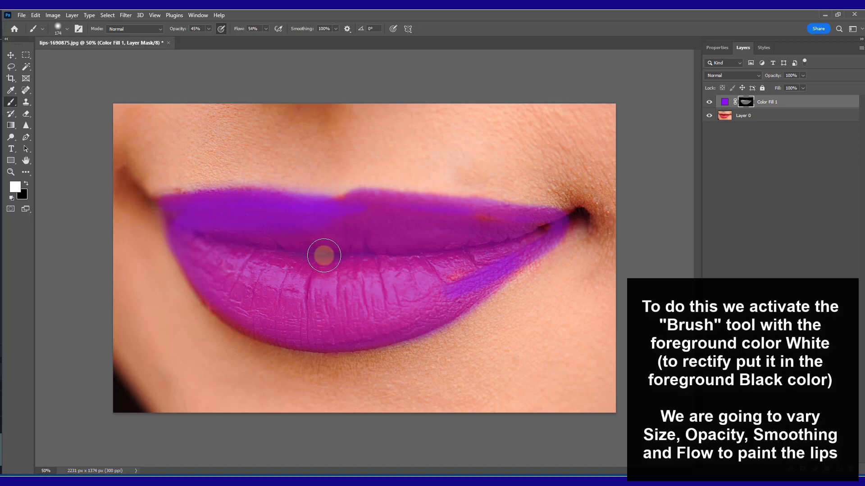
pyautogui.moveTo(529, 241)
pyautogui.mouseDown()
pyautogui.moveTo(481, 218)
pyautogui.moveTo(499, 251)
pyautogui.moveTo(518, 255)
pyautogui.mouseUp()
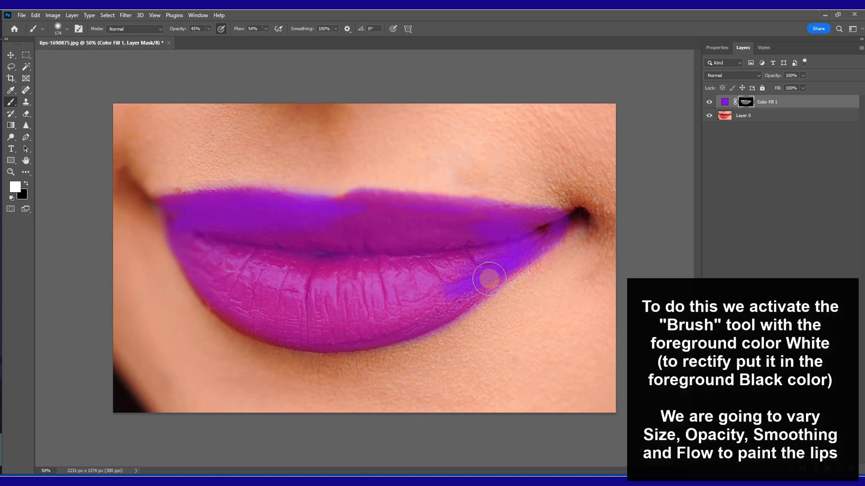
pyautogui.moveTo(259, 329)
pyautogui.mouseDown()
pyautogui.moveTo(189, 274)
pyautogui.moveTo(176, 212)
pyautogui.moveTo(350, 210)
pyautogui.moveTo(552, 221)
pyautogui.moveTo(521, 232)
pyautogui.moveTo(546, 228)
pyautogui.mouseUp()
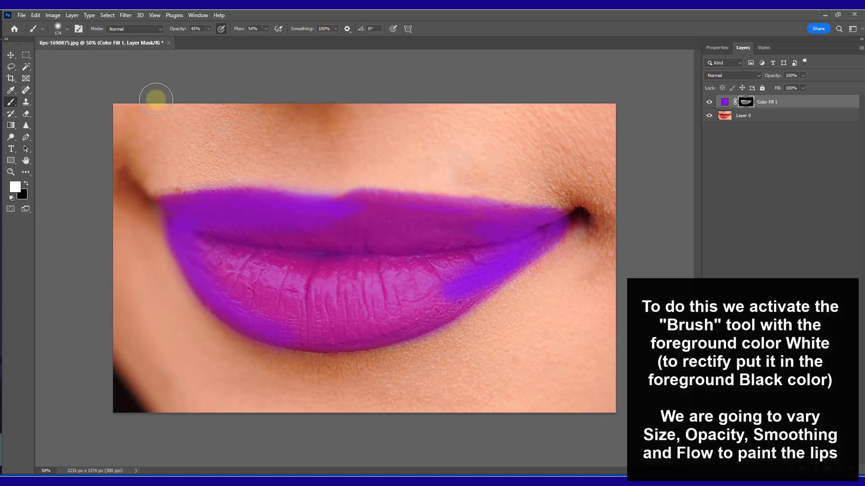
pyautogui.click(26, 183)
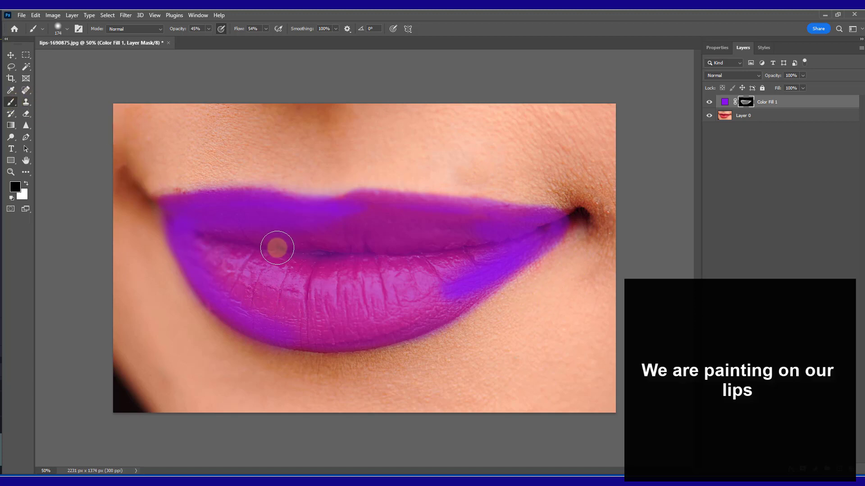
# Raise brush hardness, switch back to white, and paint over the lower lip's middle.
pyautogui.rightClick(277, 248)
pyautogui.click(217, 232)
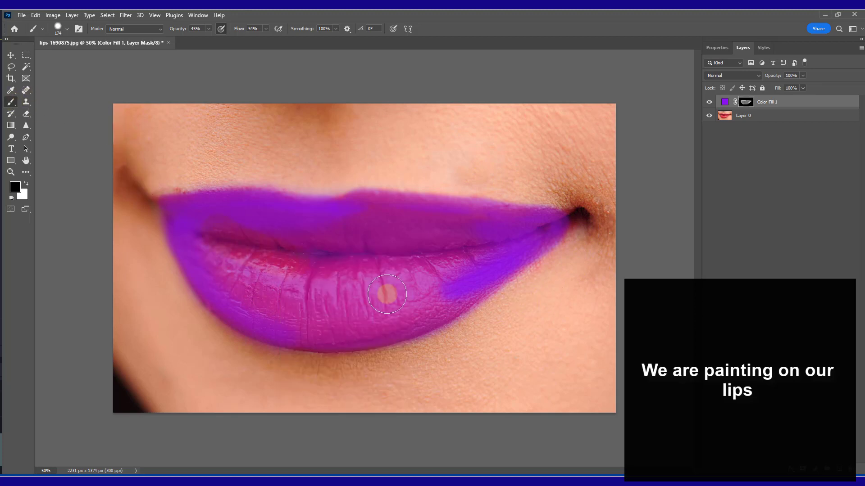
pyautogui.click(28, 184)
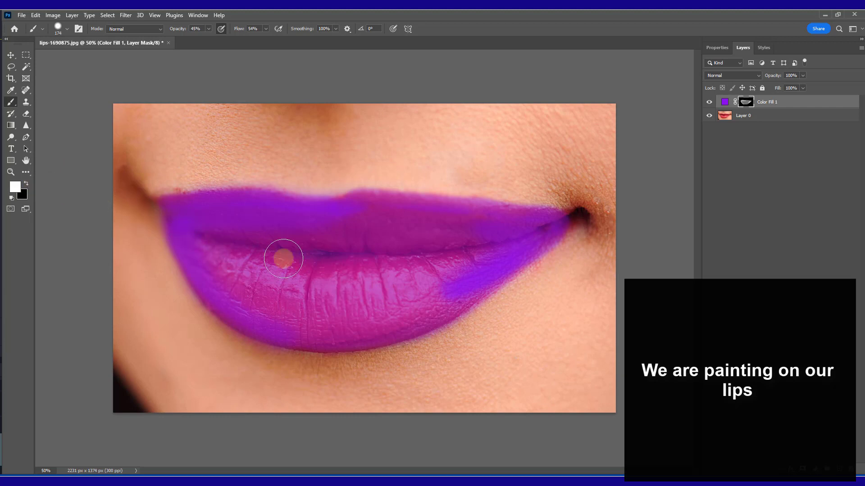
pyautogui.moveTo(276, 298)
pyautogui.mouseDown()
pyautogui.moveTo(251, 299)
pyautogui.moveTo(453, 280)
pyautogui.moveTo(318, 256)
pyautogui.moveTo(255, 228)
pyautogui.moveTo(472, 209)
pyautogui.moveTo(366, 257)
pyautogui.moveTo(220, 268)
pyautogui.moveTo(359, 262)
pyautogui.moveTo(406, 285)
pyautogui.moveTo(496, 251)
pyautogui.moveTo(406, 223)
pyautogui.moveTo(444, 282)
pyautogui.moveTo(334, 332)
pyautogui.moveTo(226, 303)
pyautogui.moveTo(281, 322)
pyautogui.moveTo(370, 332)
pyautogui.moveTo(450, 299)
pyautogui.moveTo(542, 233)
pyautogui.moveTo(285, 264)
pyautogui.moveTo(265, 258)
pyautogui.moveTo(309, 239)
pyautogui.moveTo(451, 256)
pyautogui.mouseUp()
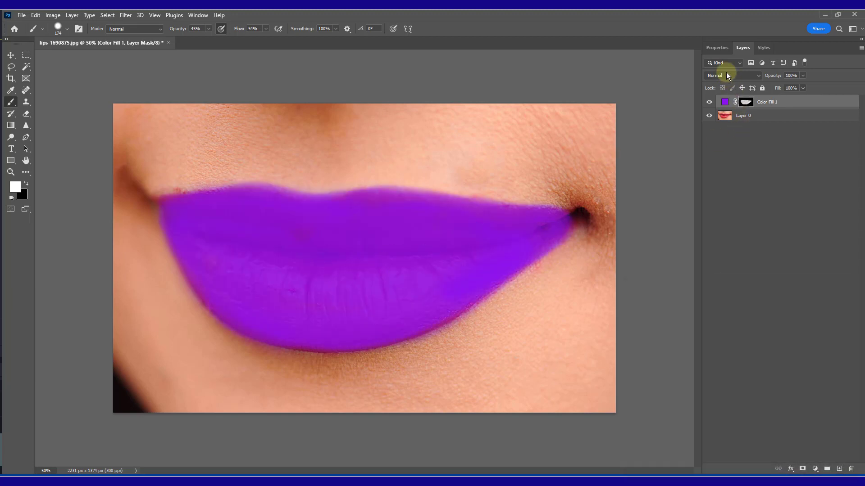
# Set Color Fill 1 to Hue blend mode and touch up the lower-lip edge with a smaller brush.
pyautogui.click(723, 75)
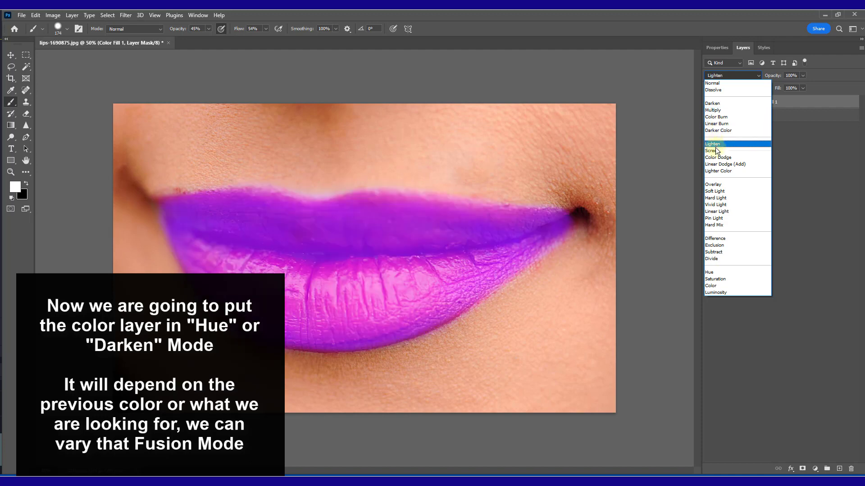
pyautogui.click(712, 273)
pyautogui.rightClick(432, 269)
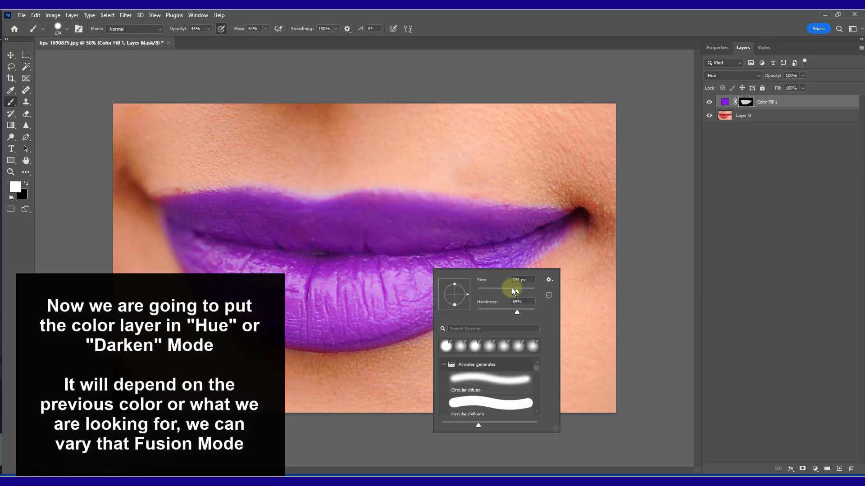
pyautogui.click(400, 336)
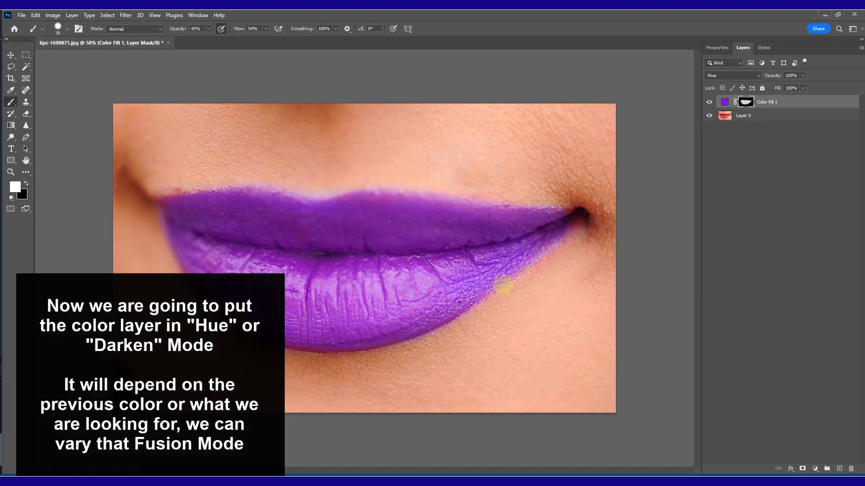
pyautogui.moveTo(503, 284); pyautogui.dragTo(574, 223)
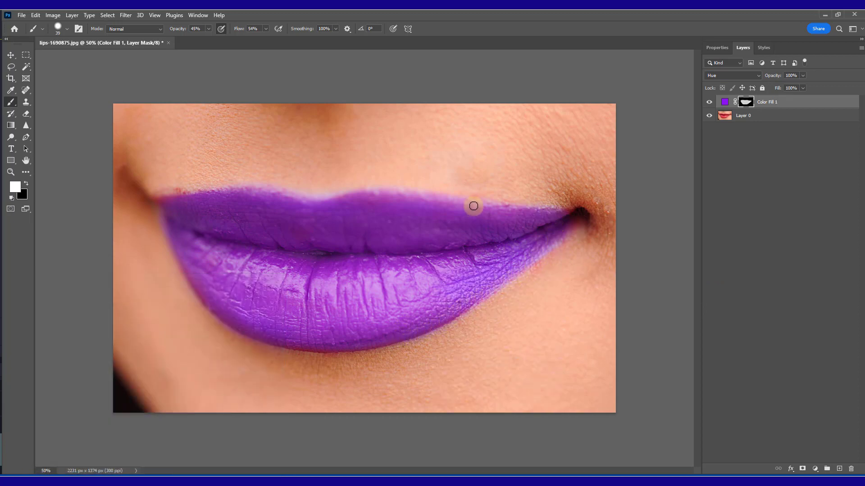
# Refine the mask along both lip outlines and into the left and right mouth corners.
pyautogui.moveTo(373, 197)
pyautogui.mouseDown()
pyautogui.moveTo(193, 193)
pyautogui.moveTo(177, 198)
pyautogui.moveTo(177, 251)
pyautogui.mouseUp()
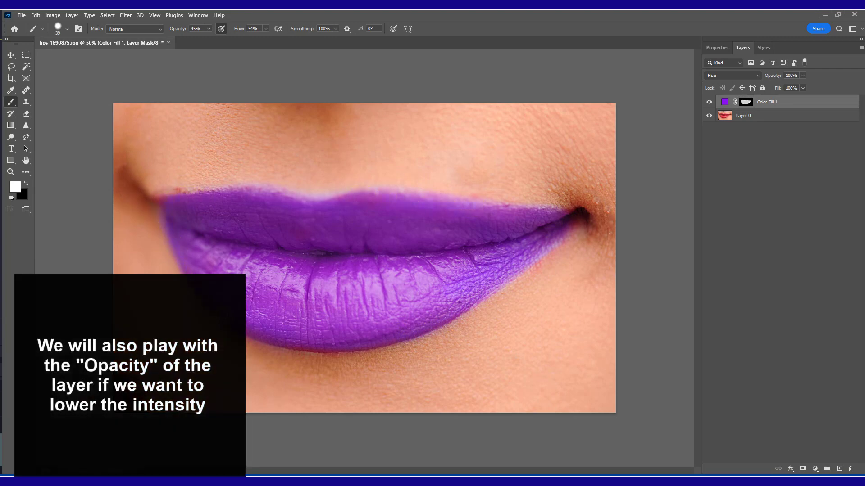
pyautogui.moveTo(310, 345)
pyautogui.mouseDown()
pyautogui.moveTo(349, 350)
pyautogui.moveTo(289, 349)
pyautogui.moveTo(409, 344)
pyautogui.moveTo(303, 339)
pyautogui.moveTo(413, 334)
pyautogui.moveTo(371, 209)
pyautogui.mouseUp()
pyautogui.moveTo(308, 207); pyautogui.dragTo(224, 195)
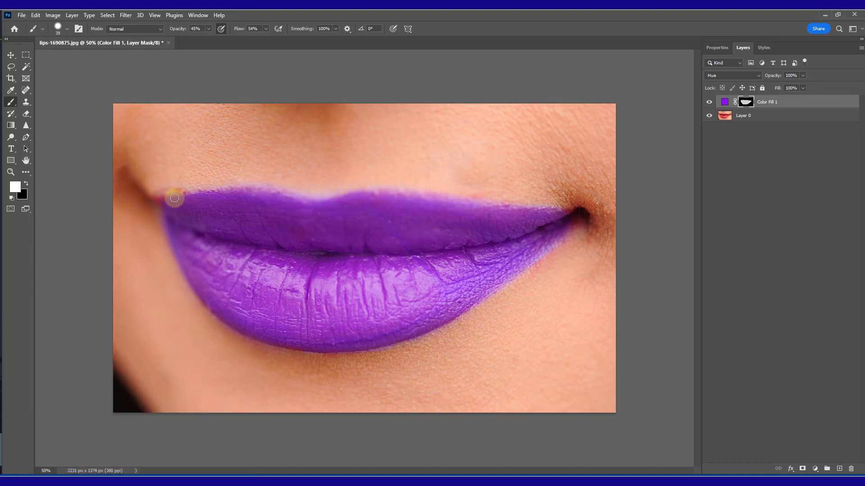
pyautogui.moveTo(181, 192); pyautogui.dragTo(164, 212)
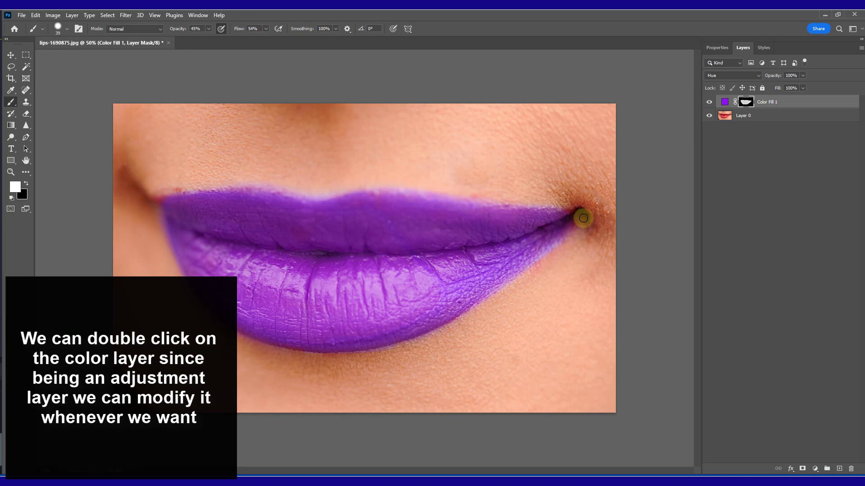
pyautogui.moveTo(545, 251); pyautogui.dragTo(555, 242)
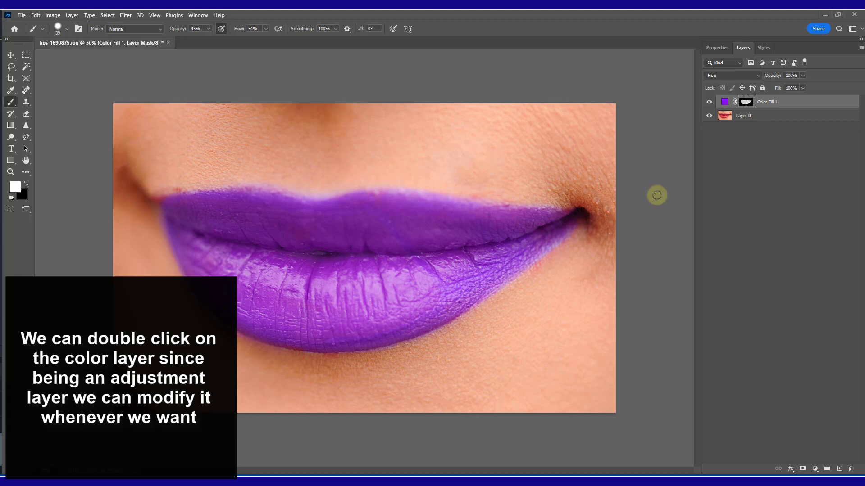
pyautogui.click(724, 103)
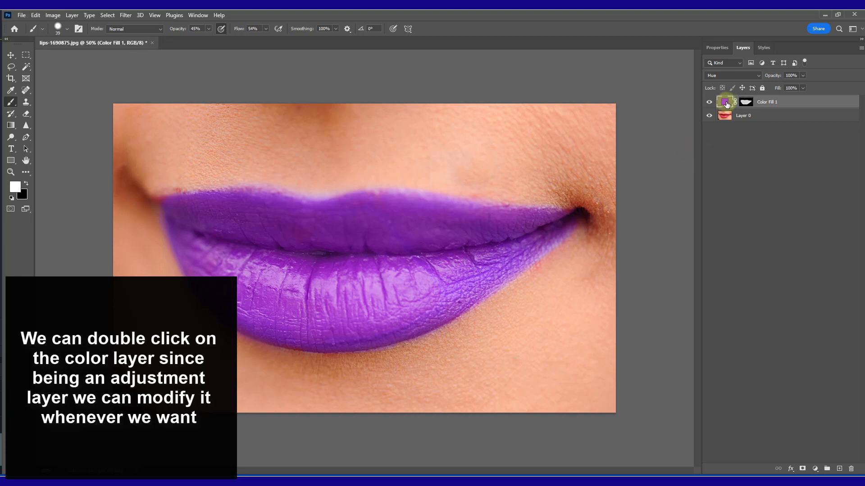
# Change the fill colour to magenta eb12ff and lower its opacity to 84%.
pyautogui.doubleClick(725, 102)
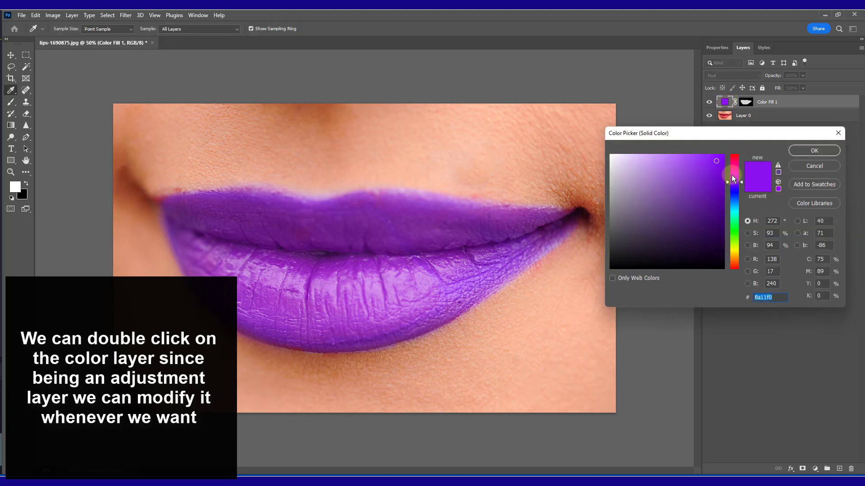
pyautogui.moveTo(731, 177); pyautogui.dragTo(731, 174)
pyautogui.click(716, 153)
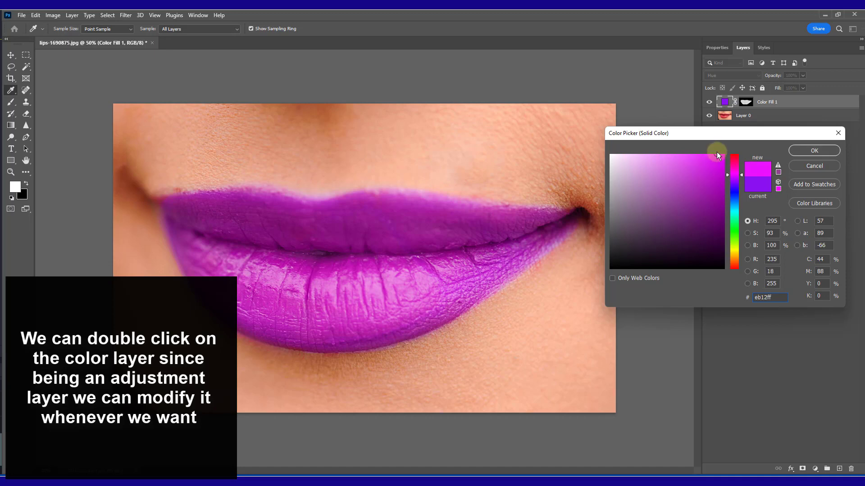
pyautogui.click(796, 149)
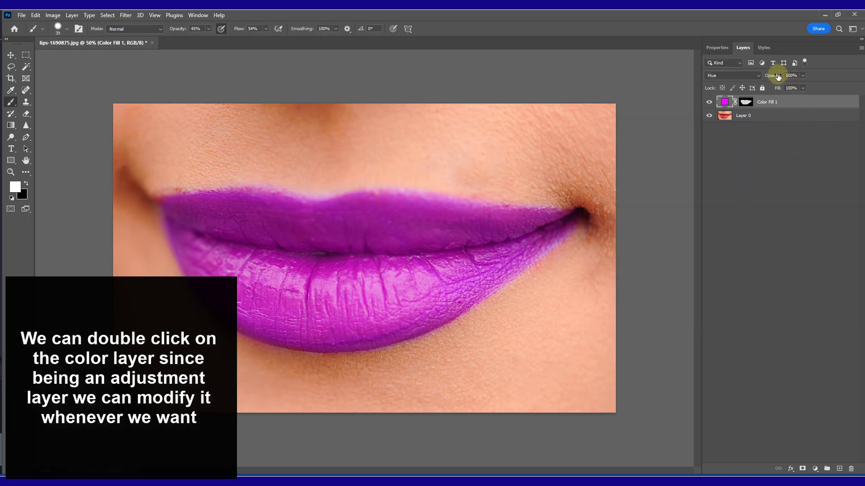
pyautogui.moveTo(776, 77); pyautogui.dragTo(771, 76)
# Toggle the colour fill's visibility to compare the magenta lips with the original red.
pyautogui.click(709, 102)
pyautogui.click(710, 103)
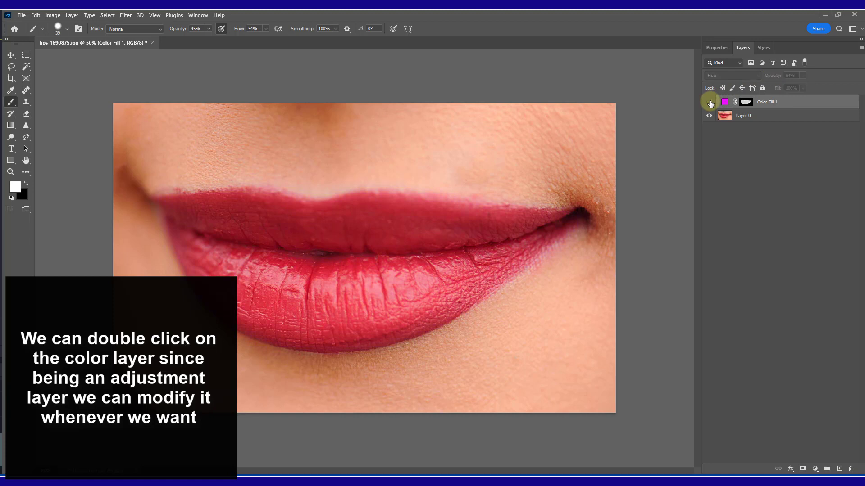
pyautogui.click(710, 102)
pyautogui.click(709, 103)
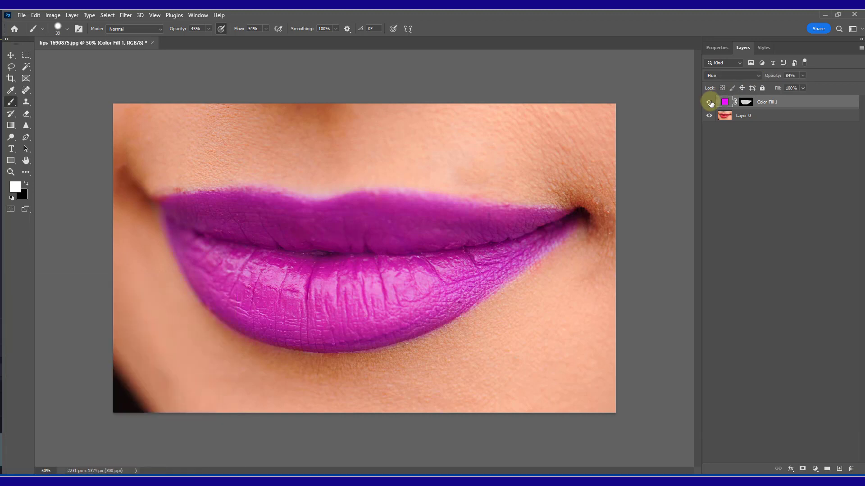
# Recolour the fill to teal-green 12ffc4 at 82% opacity and compare with the original.
pyautogui.doubleClick(724, 101)
pyautogui.click(734, 217)
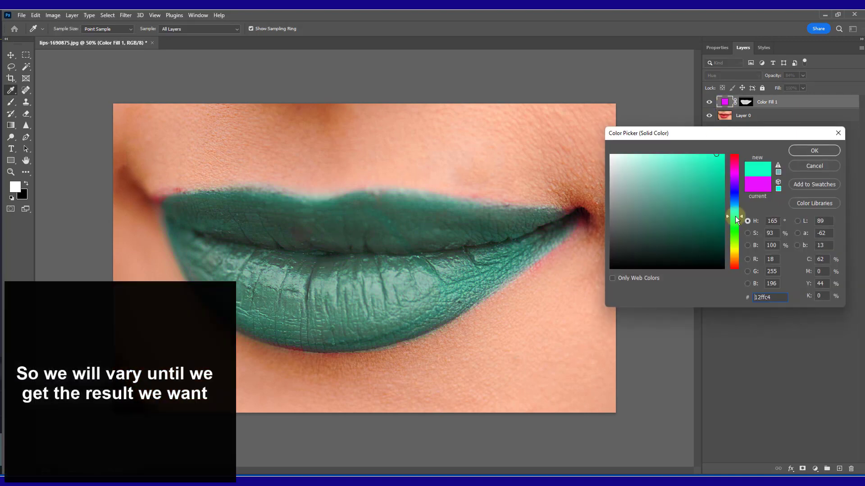
pyautogui.click(811, 150)
pyautogui.press('b')
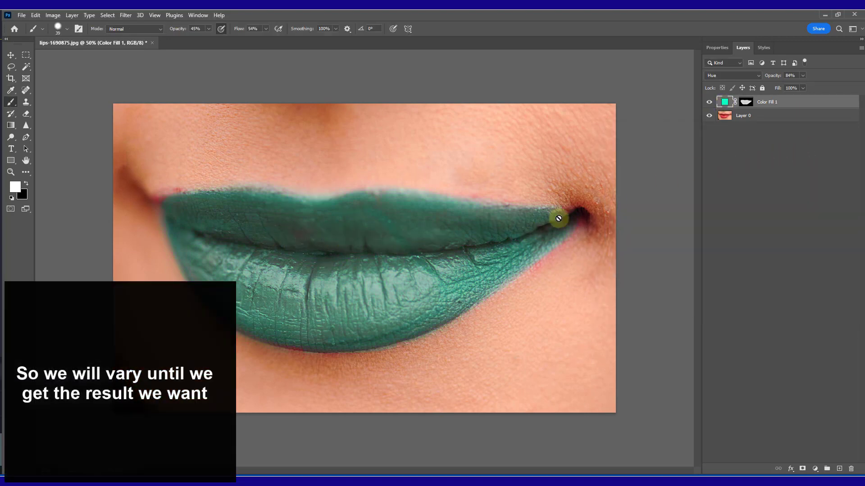
pyautogui.moveTo(771, 76); pyautogui.dragTo(776, 76)
pyautogui.click(709, 102)
pyautogui.click(708, 102)
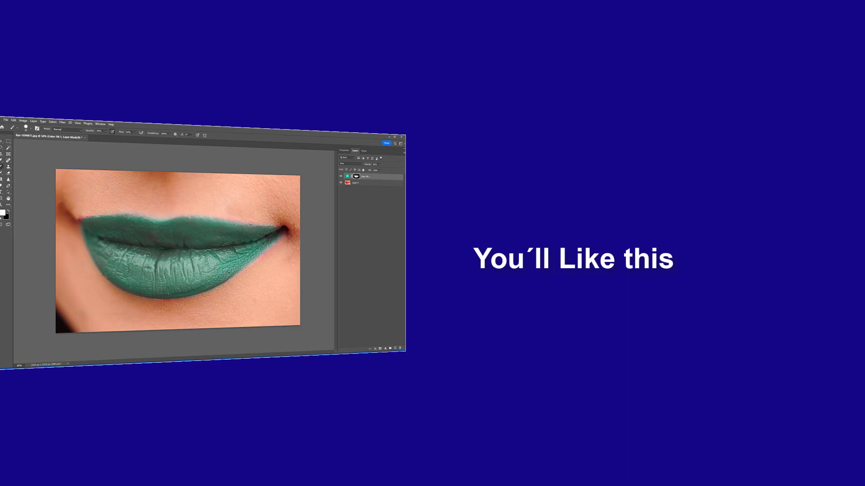
pyautogui.click(340, 177)
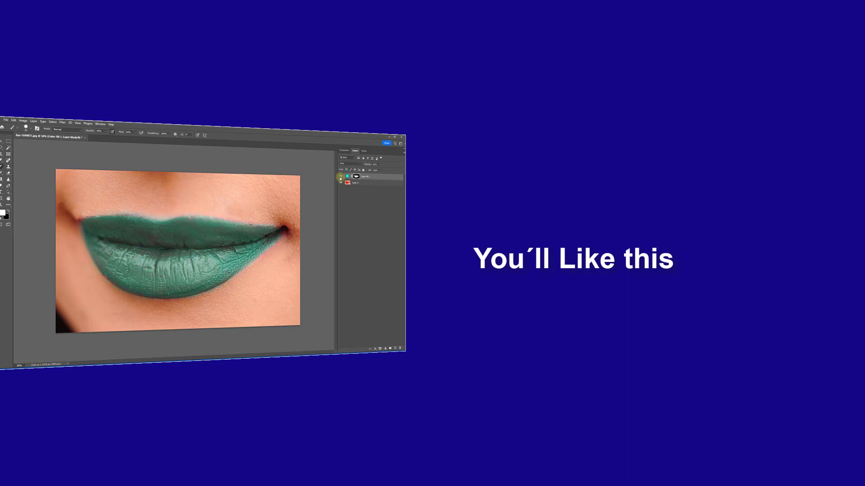